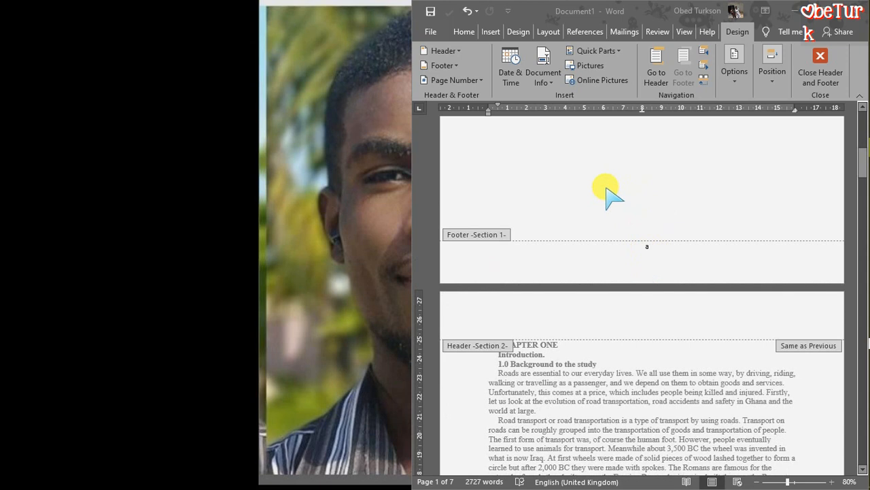
Leave footer editing and insert the Automatic Table 2 table of contents on the blank first page
click(606, 189)
double_click(605, 187)
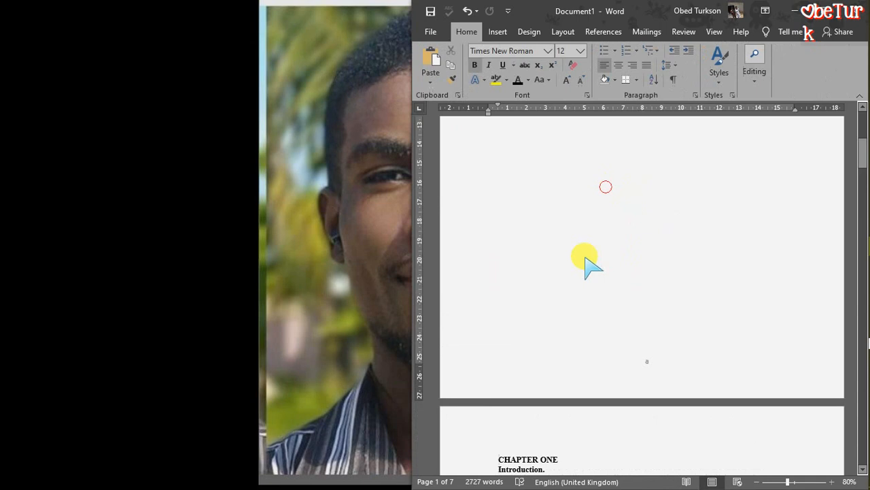
scroll(586, 261, up, 5)
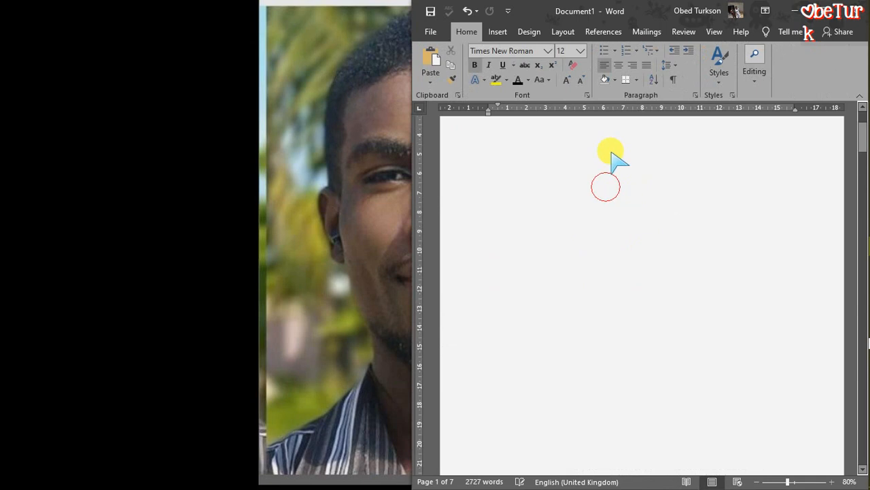
scroll(614, 156, up, 2)
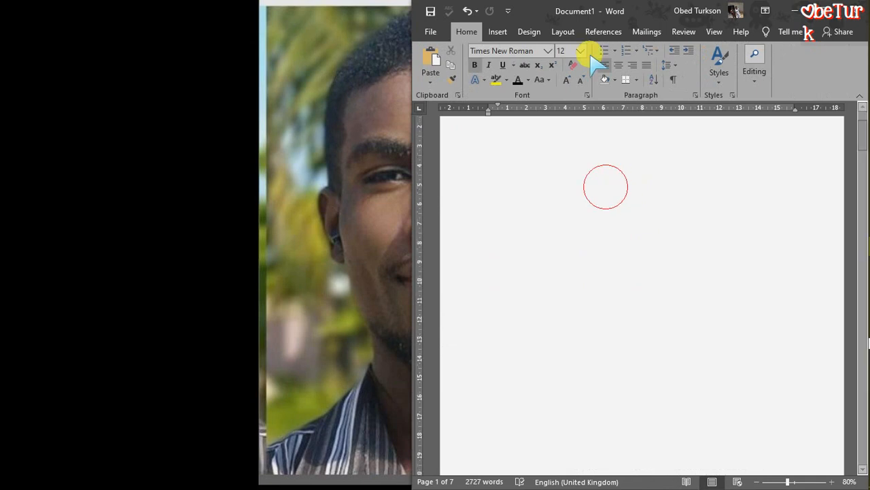
click(604, 31)
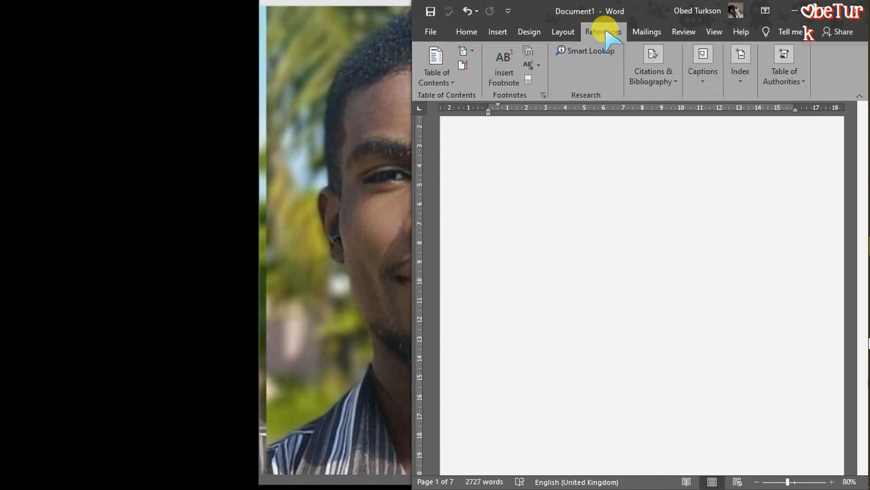
click(447, 83)
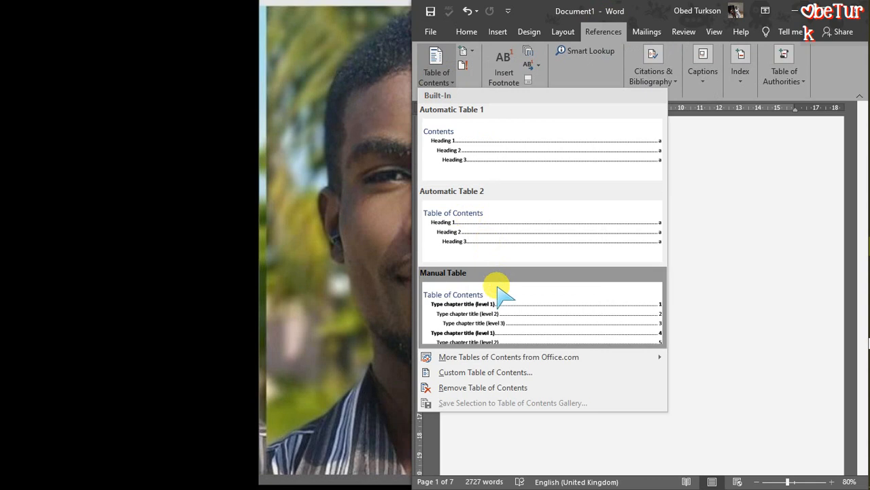
click(476, 218)
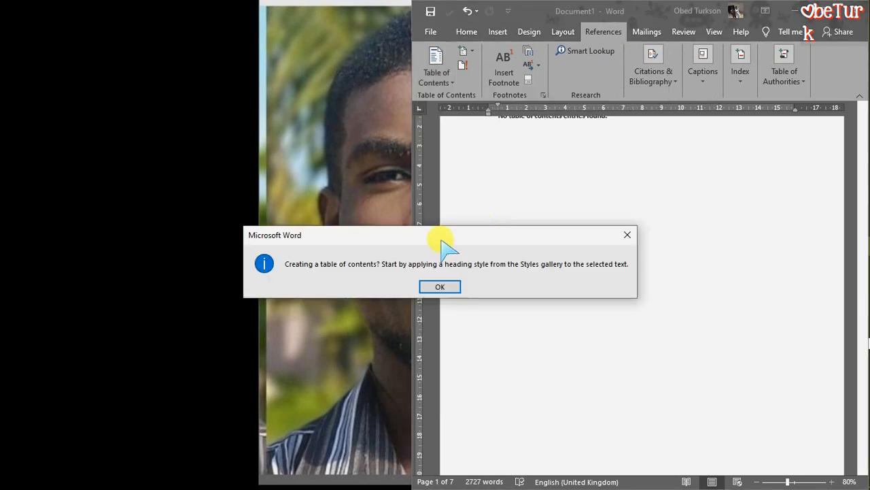
drag(442, 239, 519, 249)
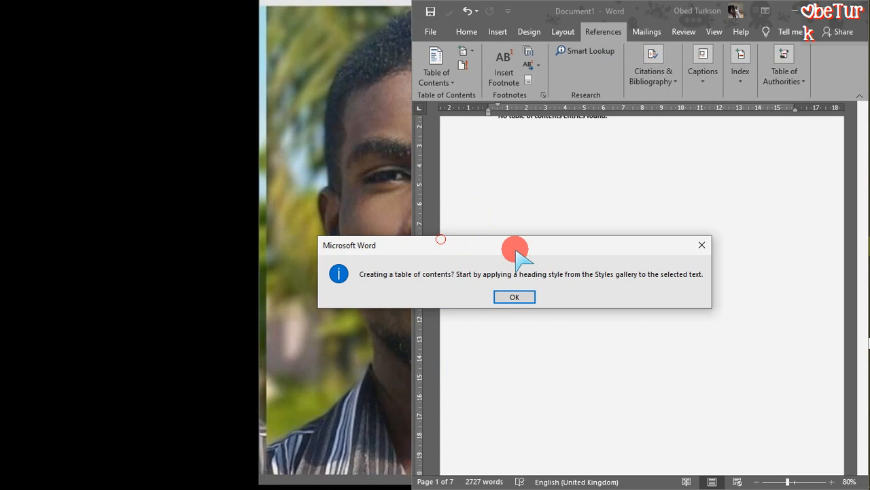
click(516, 297)
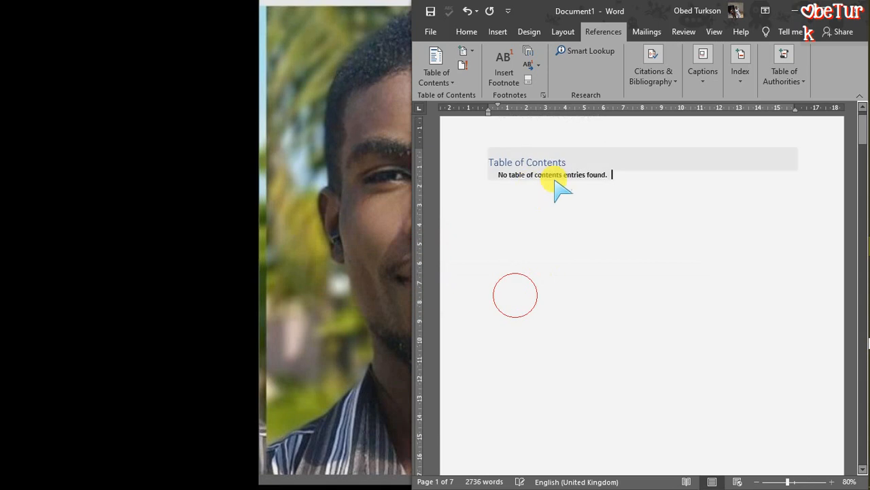
Apply the Heading 1 style to the "CHAPTER ONE" title
scroll(643, 253, down, 8)
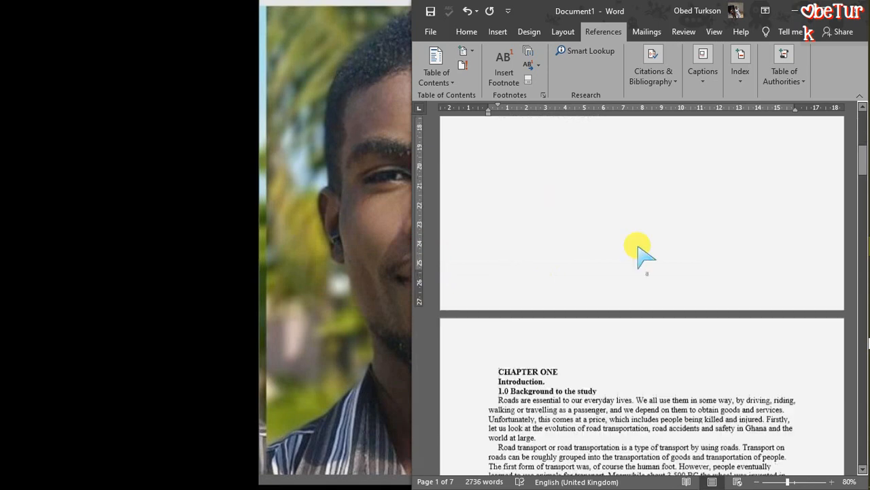
scroll(643, 253, down, 3)
drag(495, 243, 560, 243)
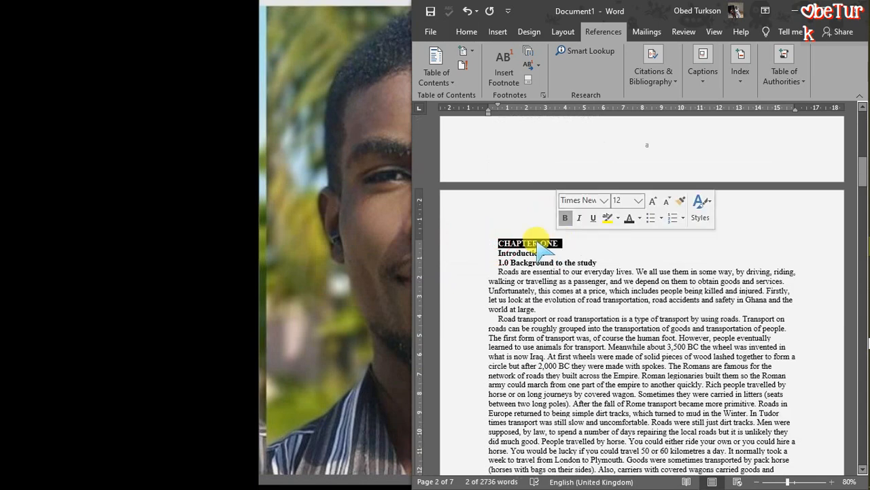
click(473, 28)
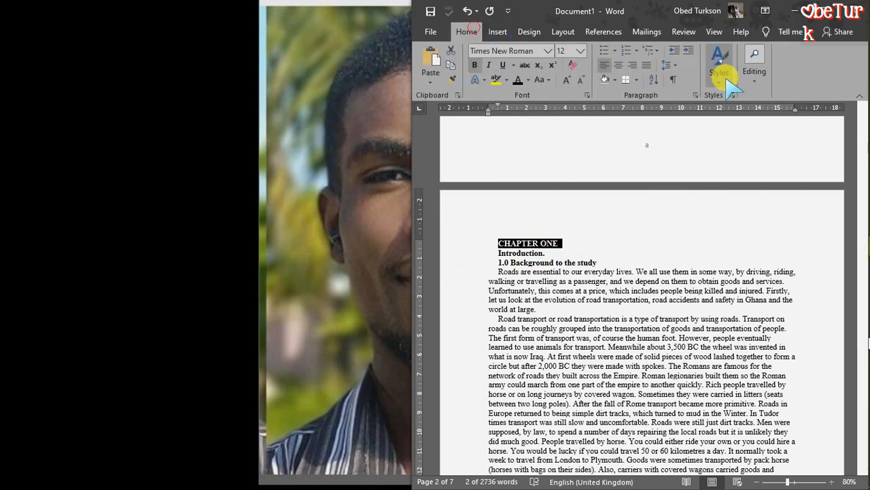
click(724, 75)
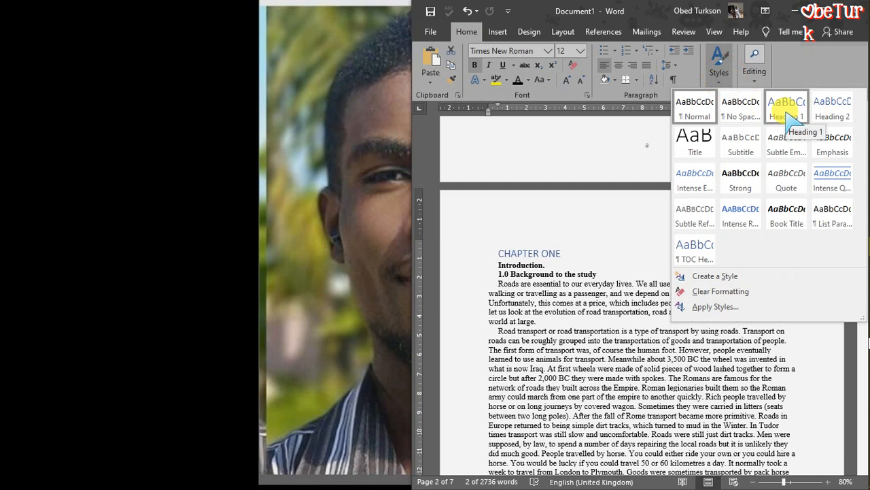
click(786, 110)
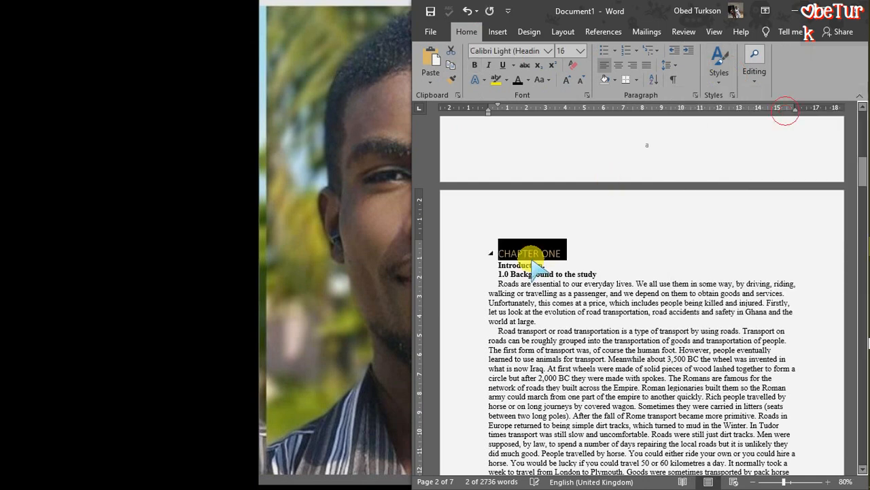
Apply the Heading 2 style to the "1.0 Background to the study" line
click(500, 271)
drag(494, 274, 594, 275)
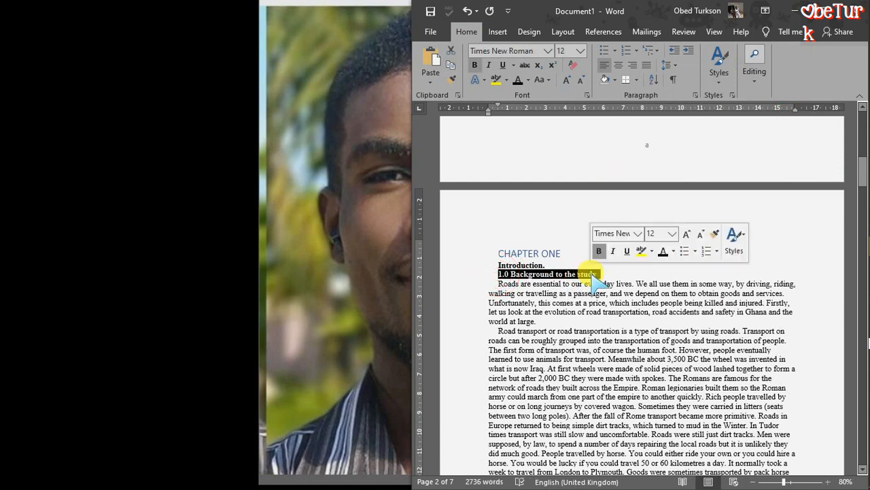
click(735, 241)
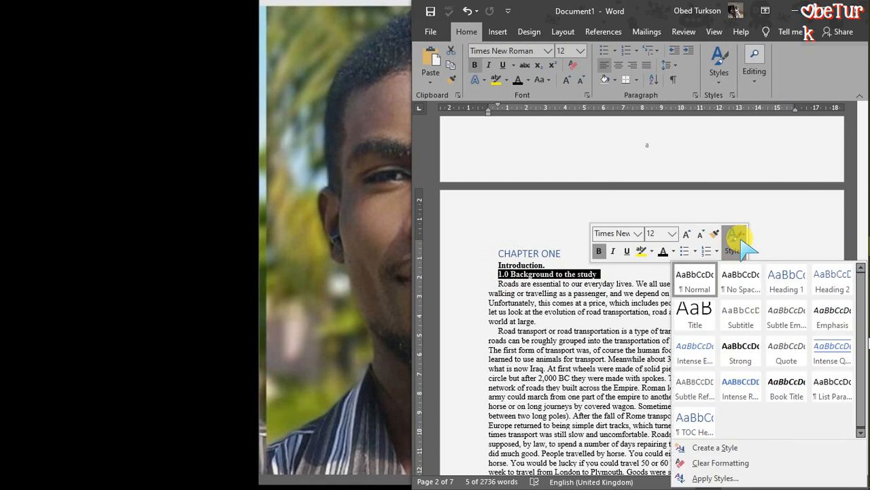
click(843, 286)
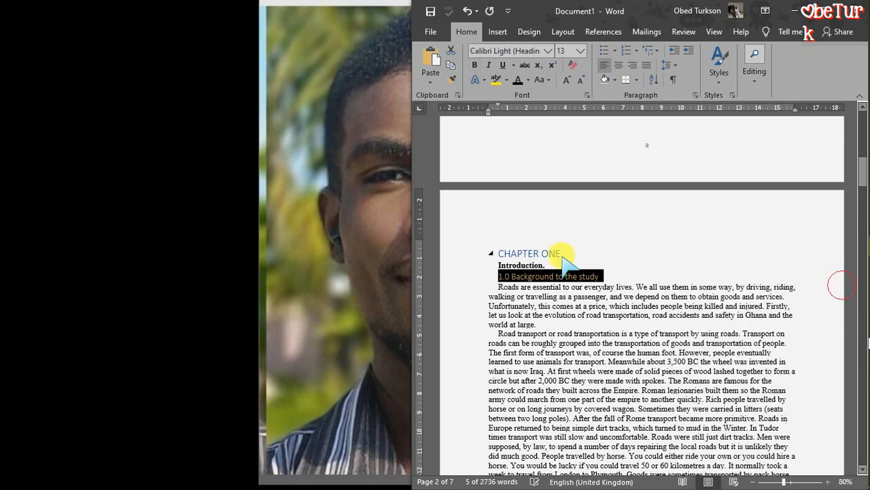
Update the table of contents on the first page to include the newly styled headings
scroll(544, 238, up, 10)
click(524, 202)
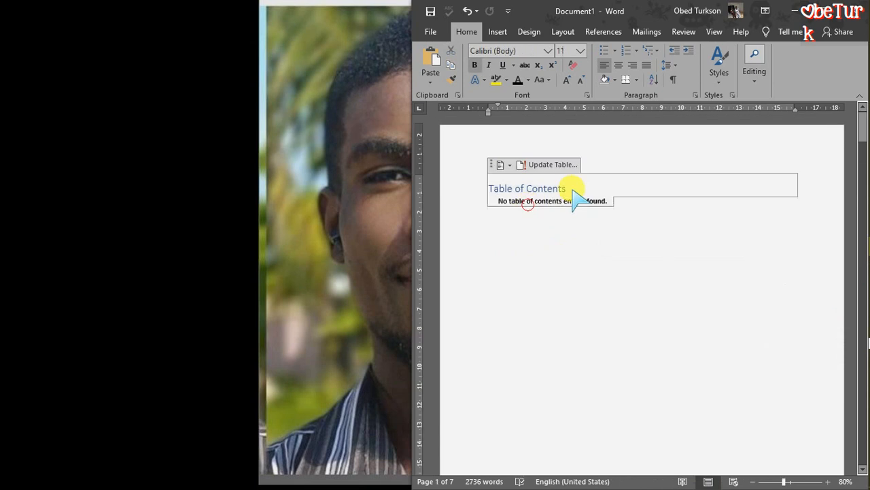
click(549, 164)
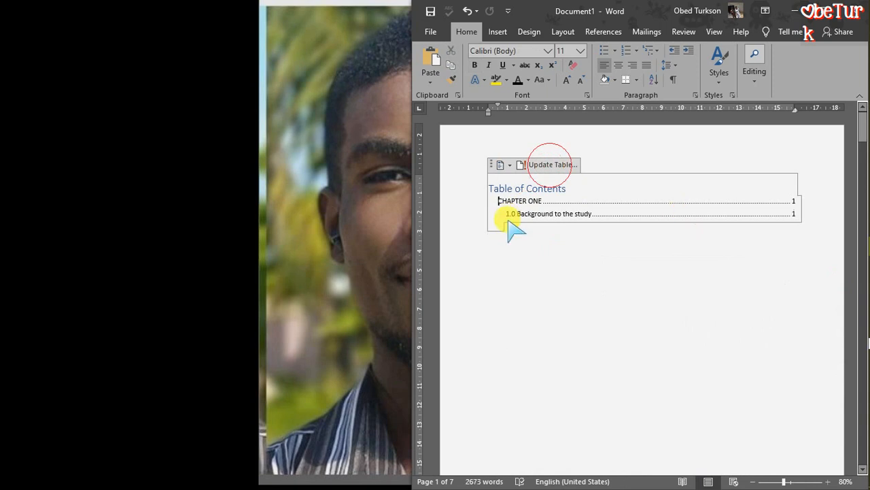
ctrl+click(580, 227)
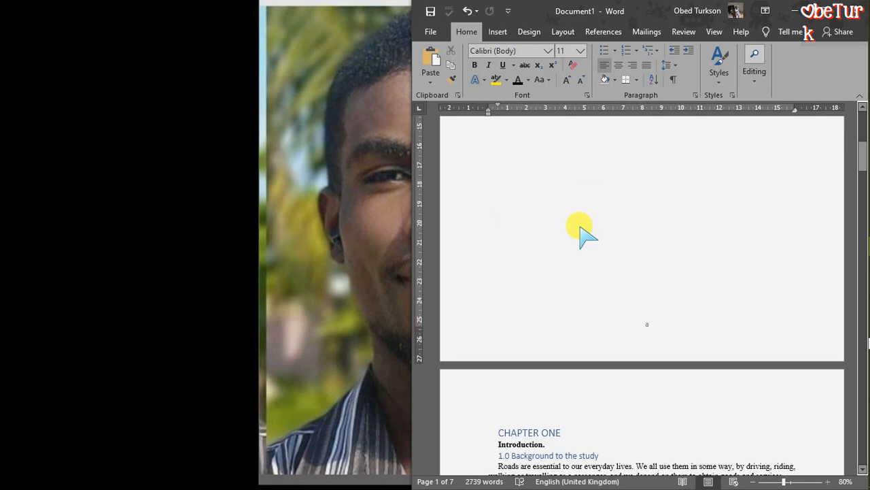
Select the headings 1.1 Statement of the Problem, 1.2 Purpose of the Study, 1.2.1 Objectives and 1.2.2 Research Questions together
scroll(580, 227, down, 10)
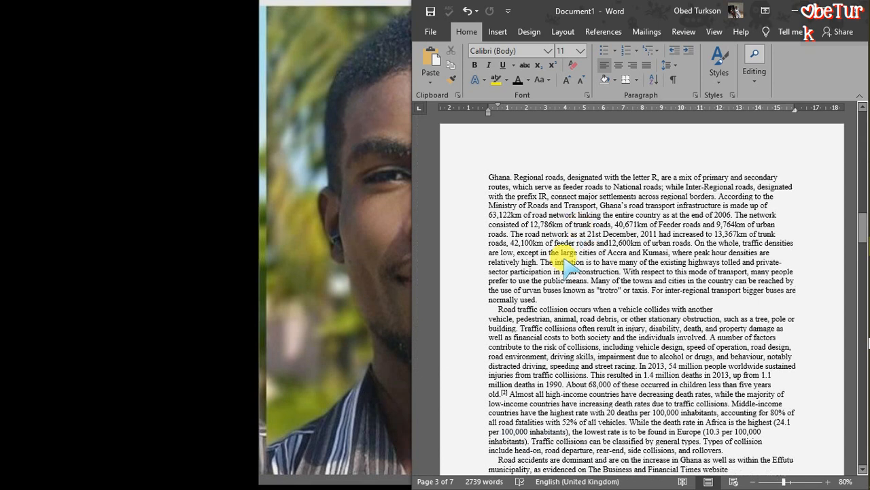
scroll(564, 266, down, 10)
scroll(566, 267, up, 5)
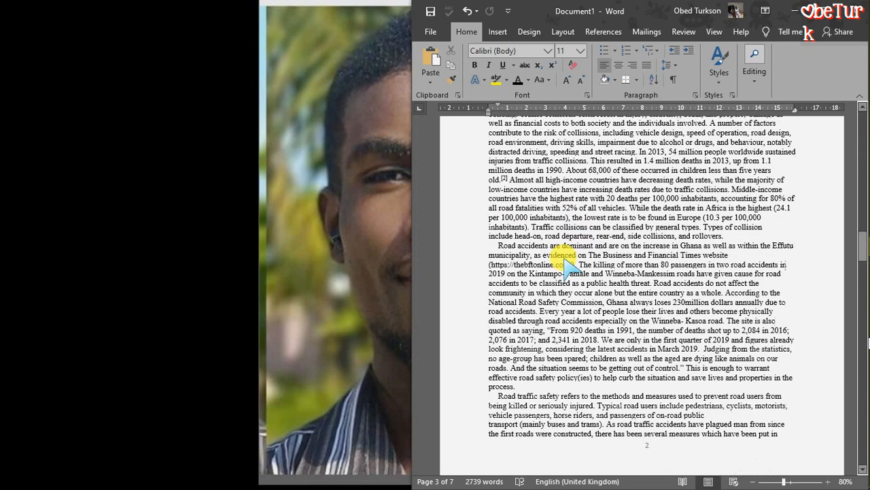
scroll(564, 265, down, 15)
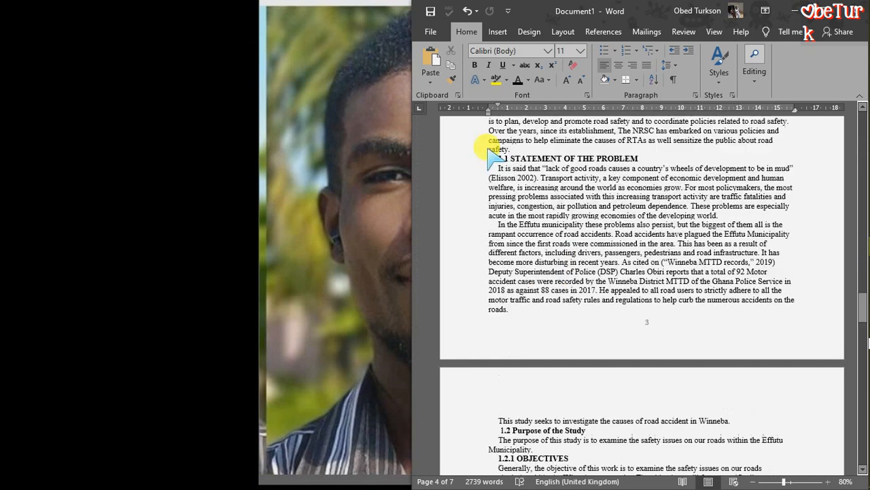
drag(493, 157, 632, 159)
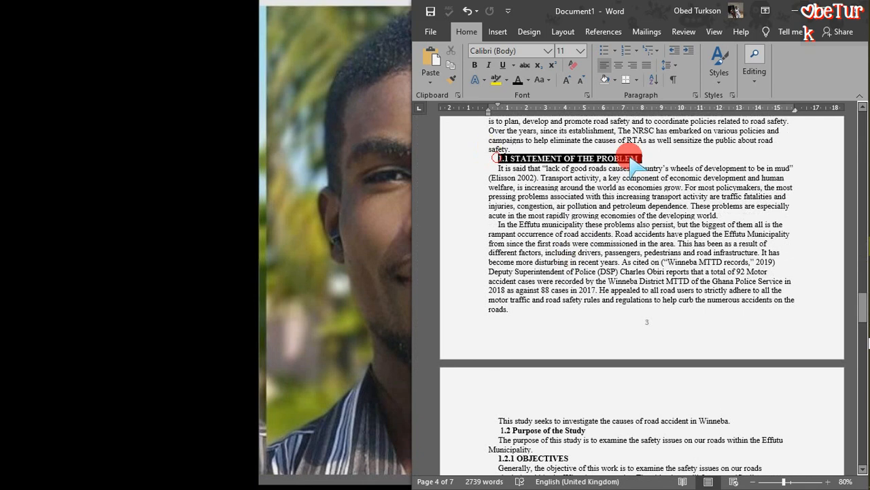
scroll(503, 387, down, 3)
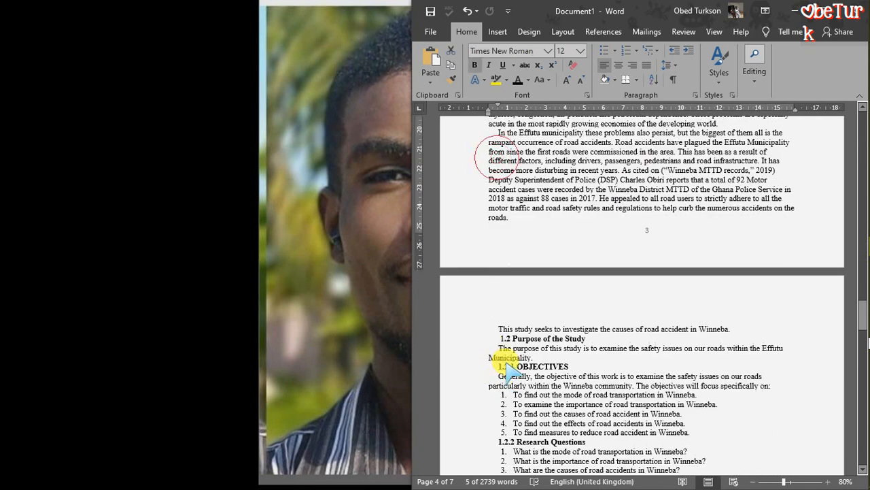
drag(501, 339, 586, 338)
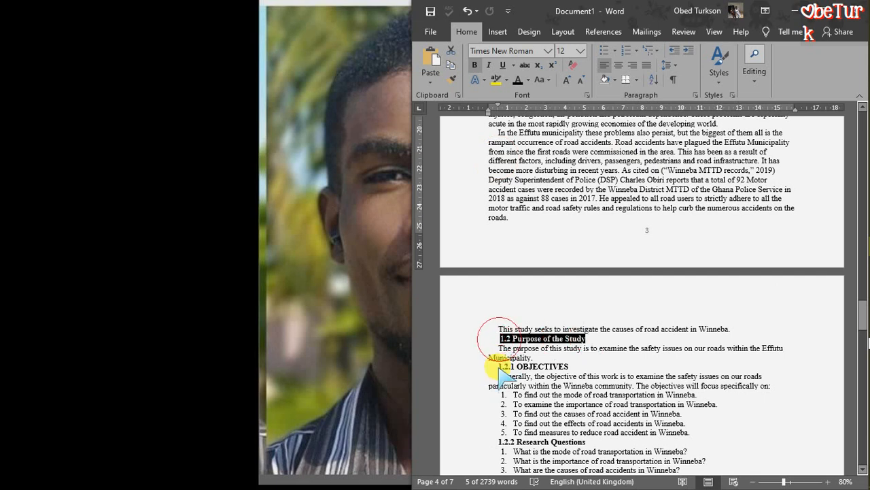
click(497, 368)
drag(498, 368, 570, 367)
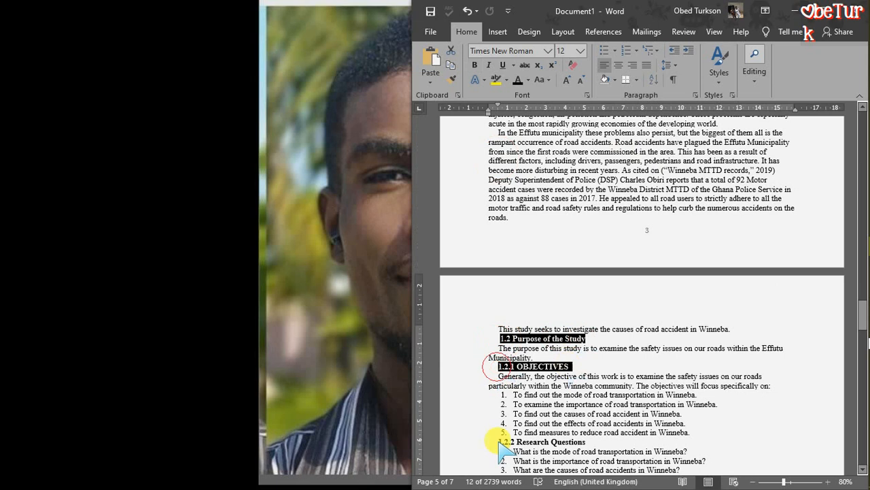
drag(497, 442, 575, 442)
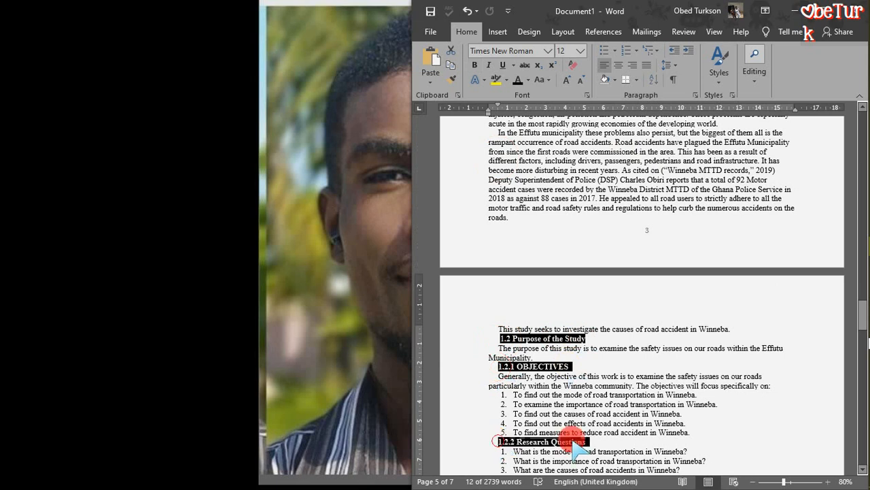
Add the headings 1.2.3 Hypothesis, 1.3 Justification, 1.4 Significance of the Study and 1.5 Organization of the Study Report to the selection
scroll(500, 293, down, 7)
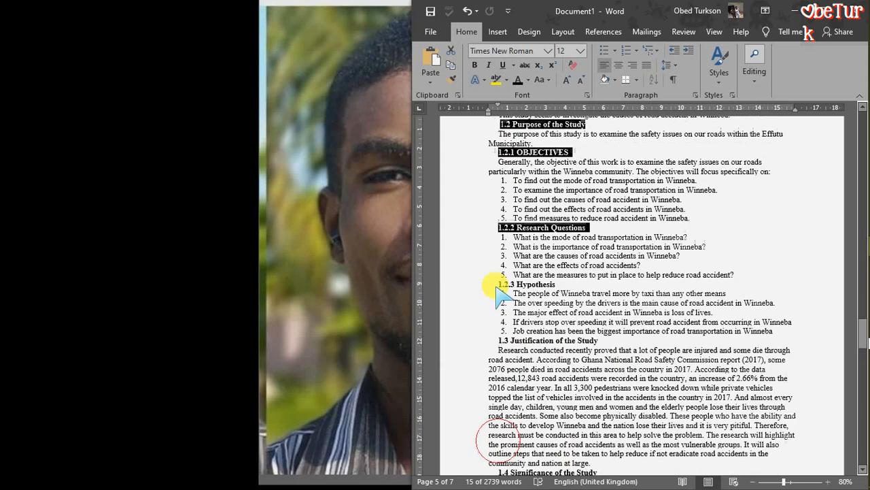
drag(495, 284, 553, 287)
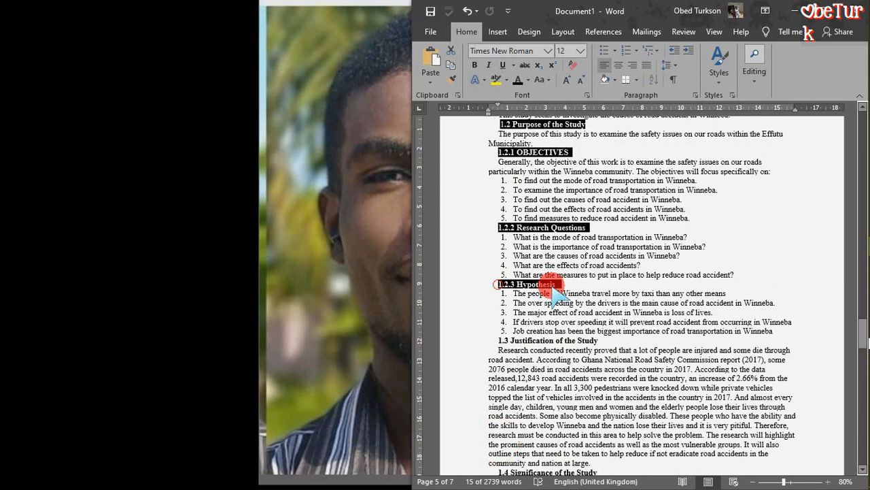
drag(499, 340, 601, 341)
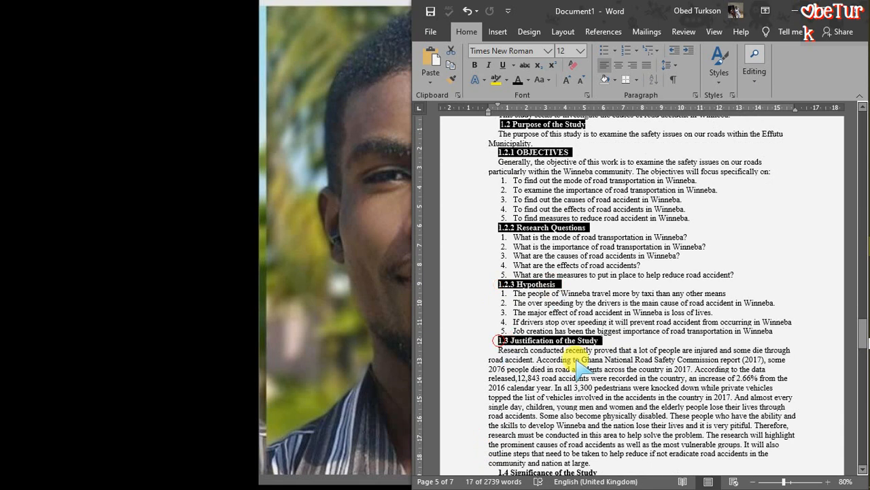
scroll(577, 362, down, 4)
drag(499, 349, 524, 355)
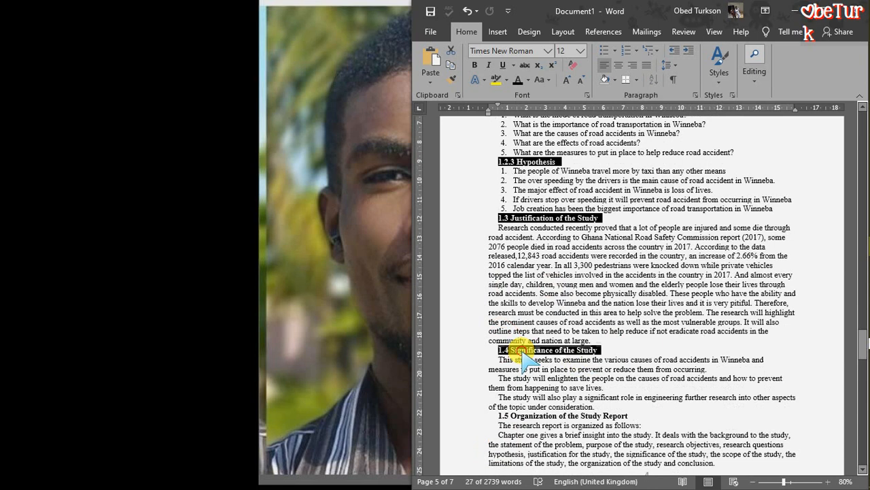
double_click(532, 416)
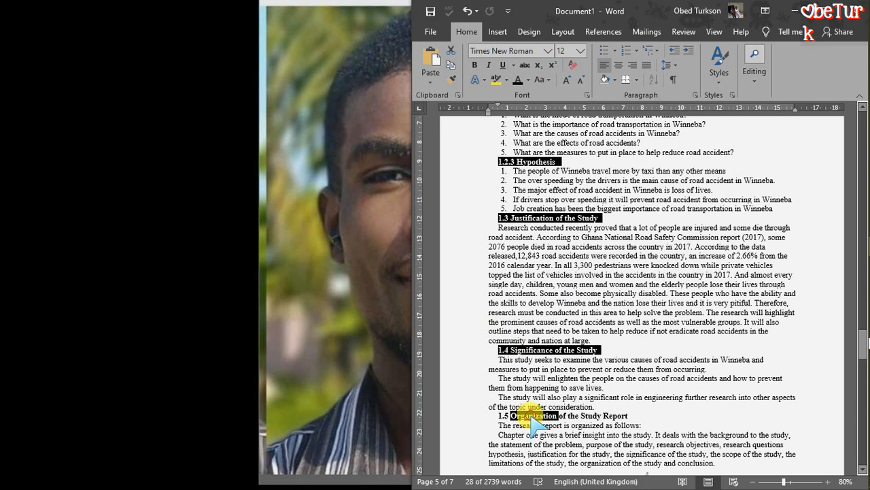
scroll(532, 418, down, 10)
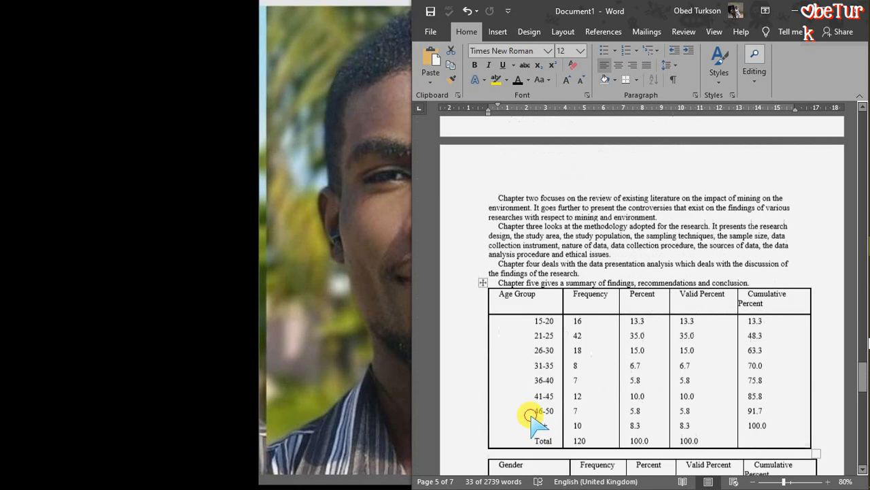
Apply the Heading 2 style to the selected section headings from 1.1 through 1.5
click(722, 72)
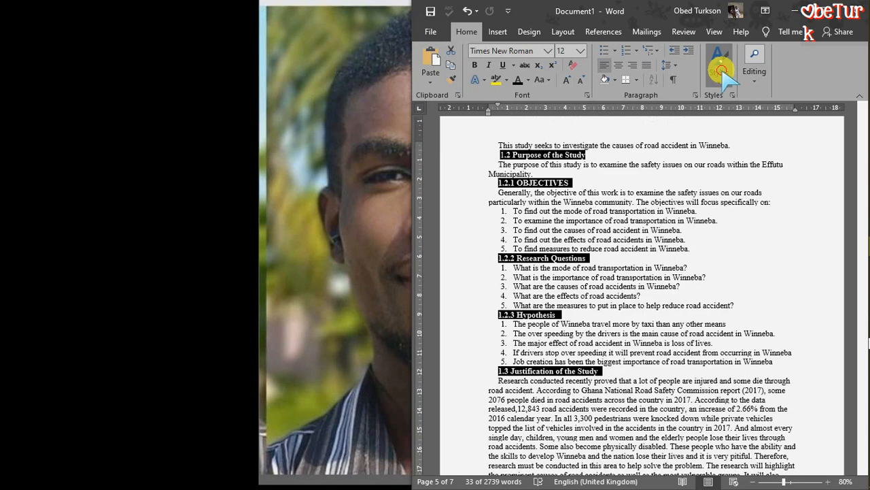
click(722, 70)
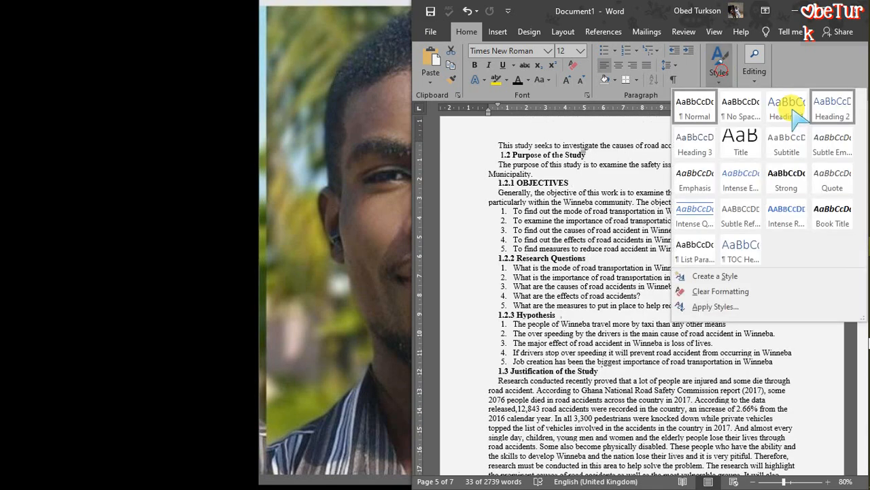
click(832, 116)
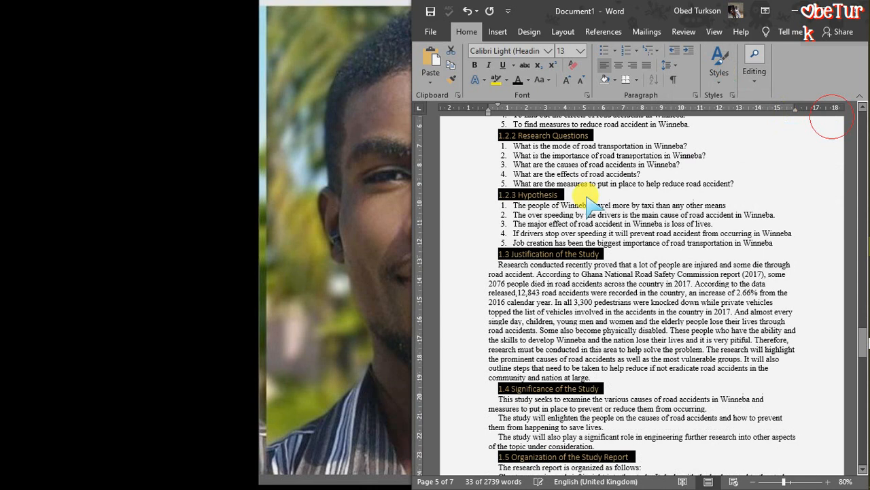
Set the font of the selected section headings to Times New Roman, size 12
drag(862, 346, 858, 239)
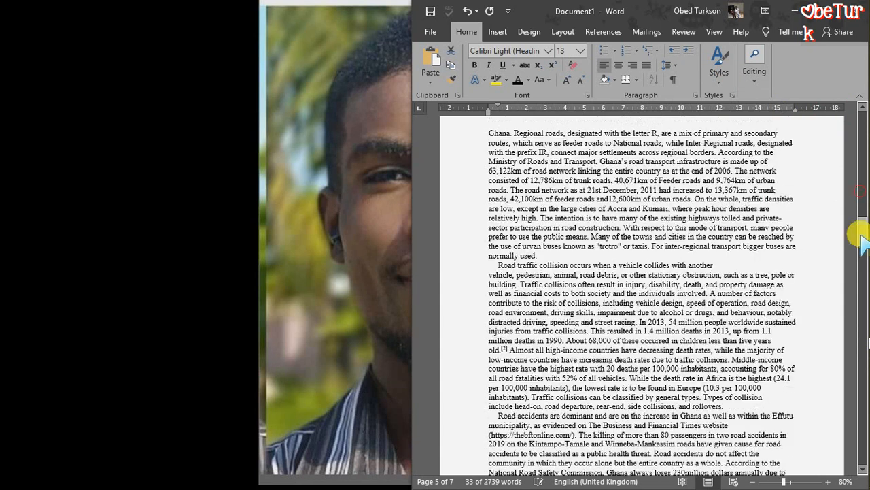
click(549, 52)
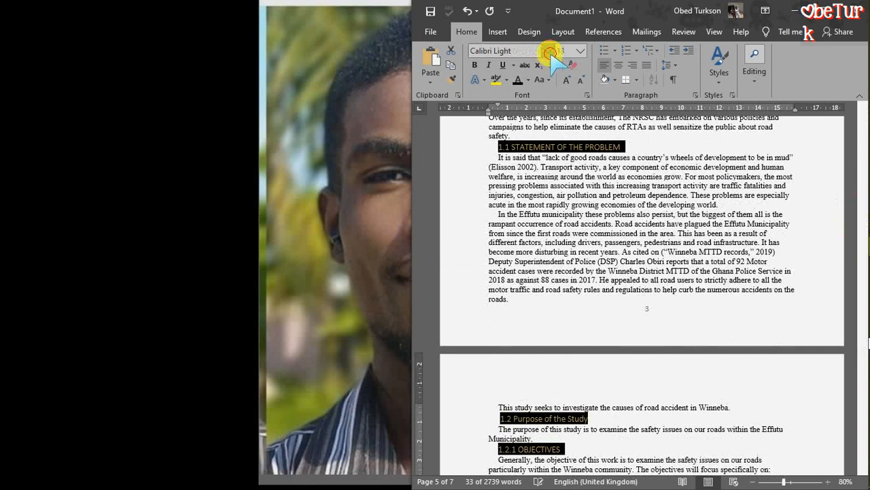
click(549, 51)
click(519, 128)
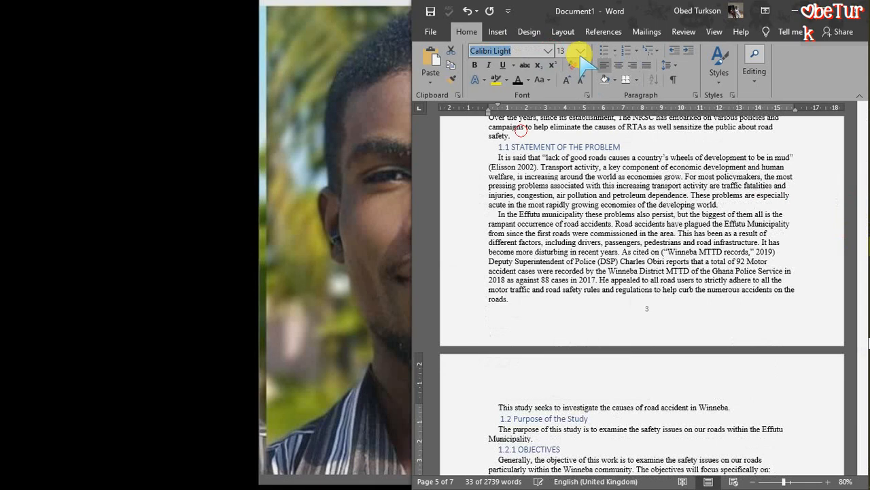
click(580, 51)
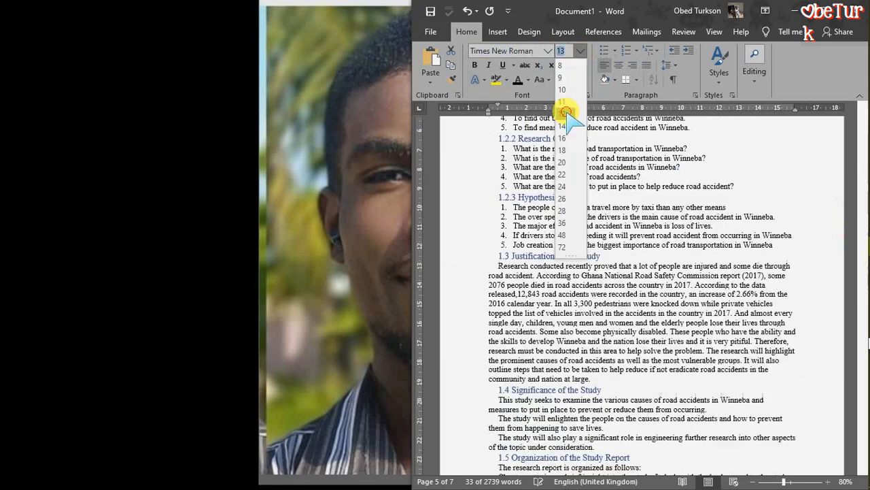
click(565, 109)
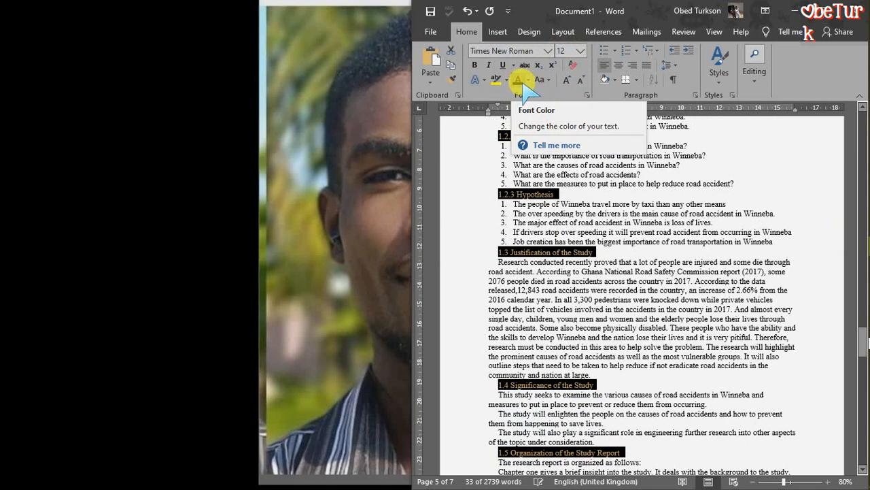
Make the selected section headings black and bold, and clear the selection
click(521, 80)
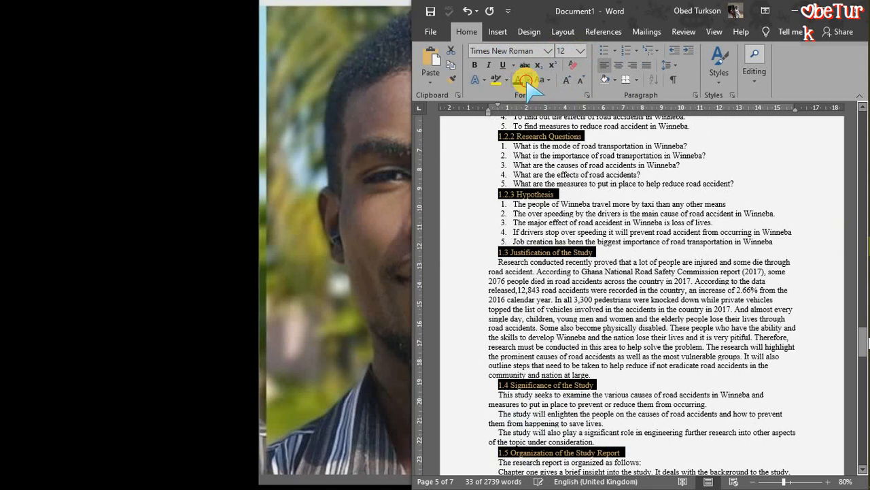
click(530, 79)
click(530, 96)
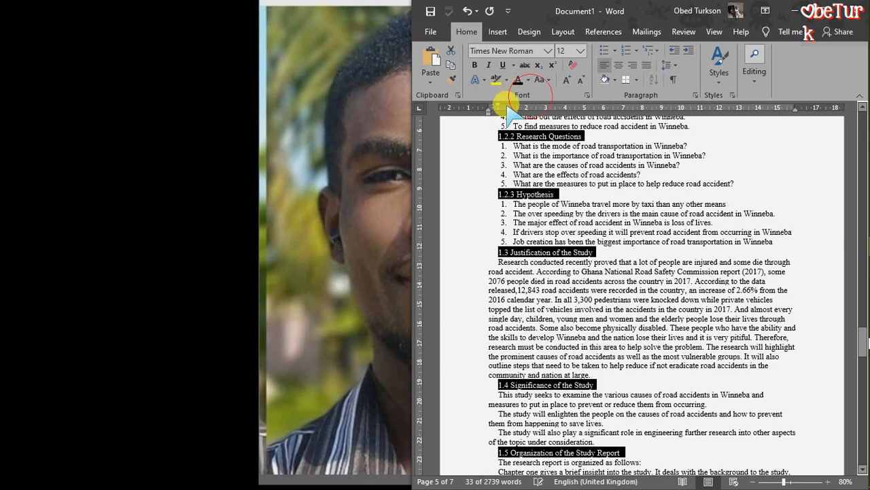
click(472, 65)
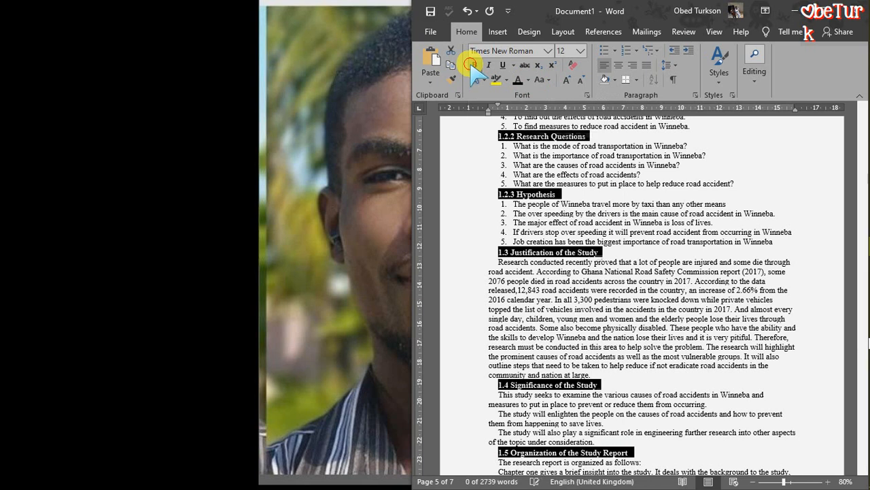
click(646, 162)
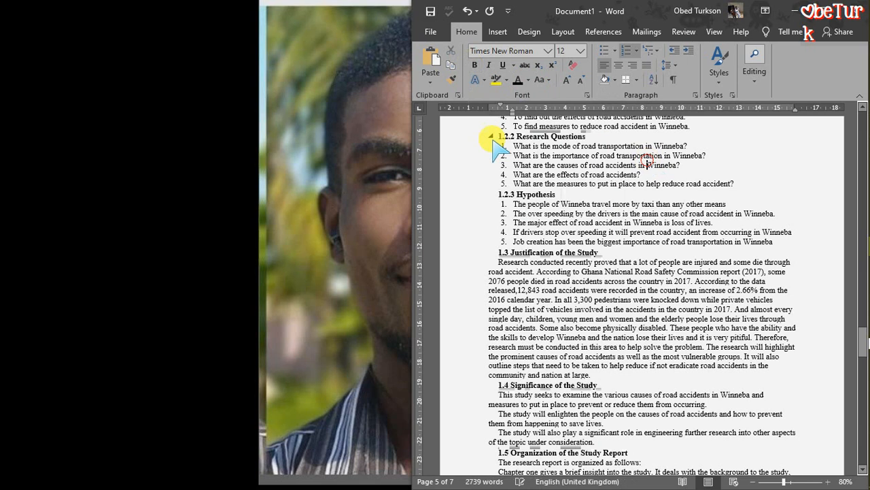
Collapse the content under the 1.2.3 Hypothesis heading and expand it again
click(490, 195)
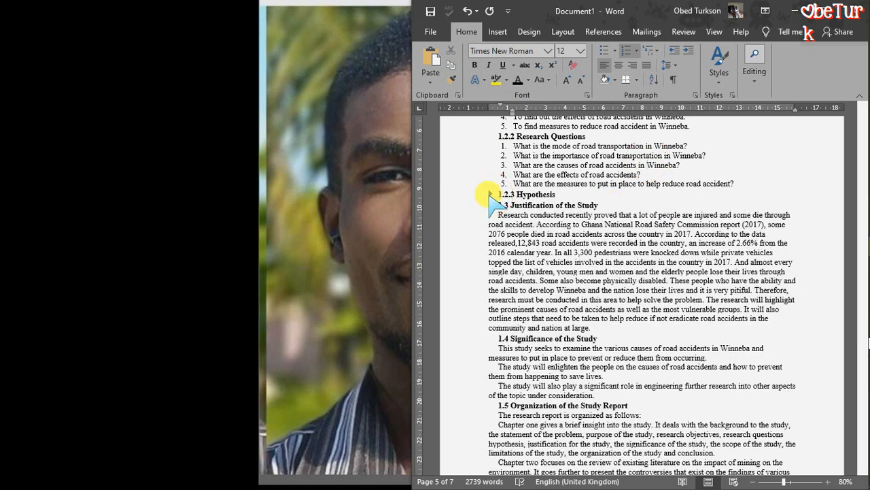
click(488, 195)
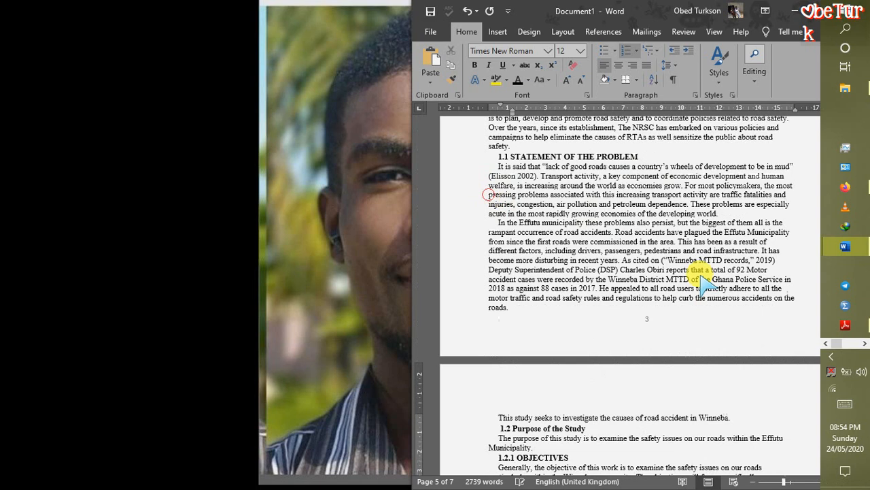
Update the entire table of contents on the first page to include the section headings 1.1 through 1.5
drag(861, 306, 856, 125)
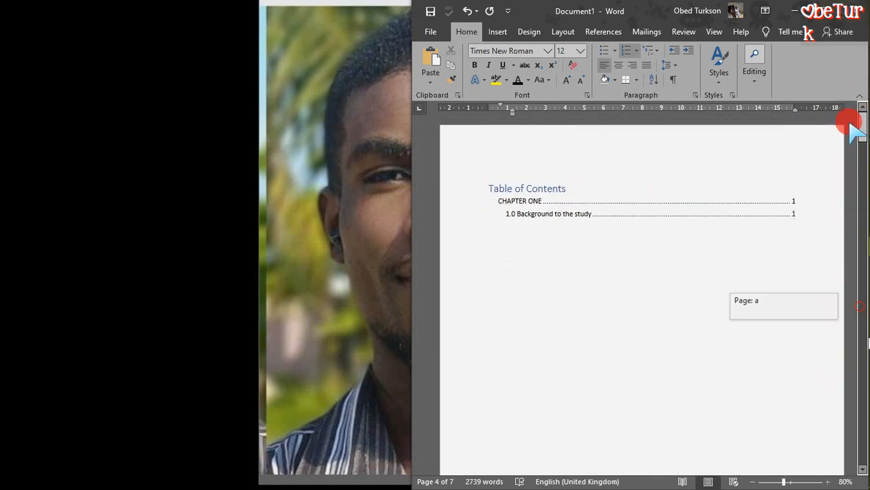
click(564, 188)
click(553, 164)
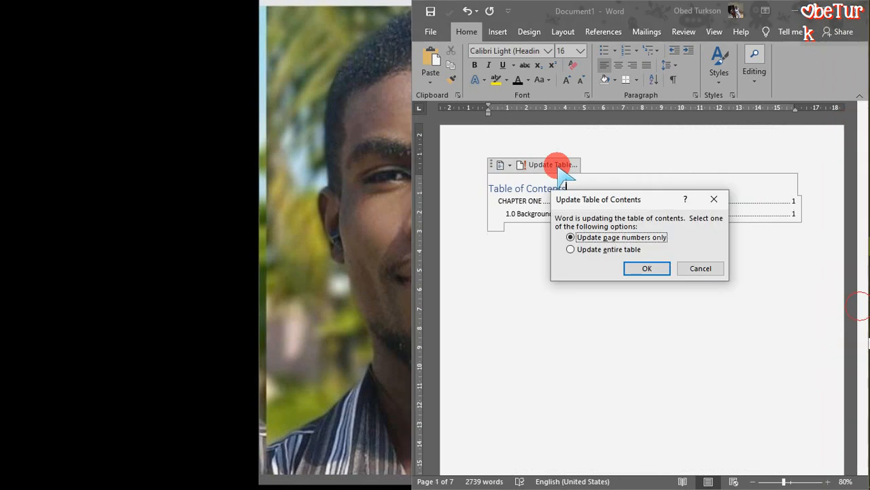
click(601, 249)
click(646, 269)
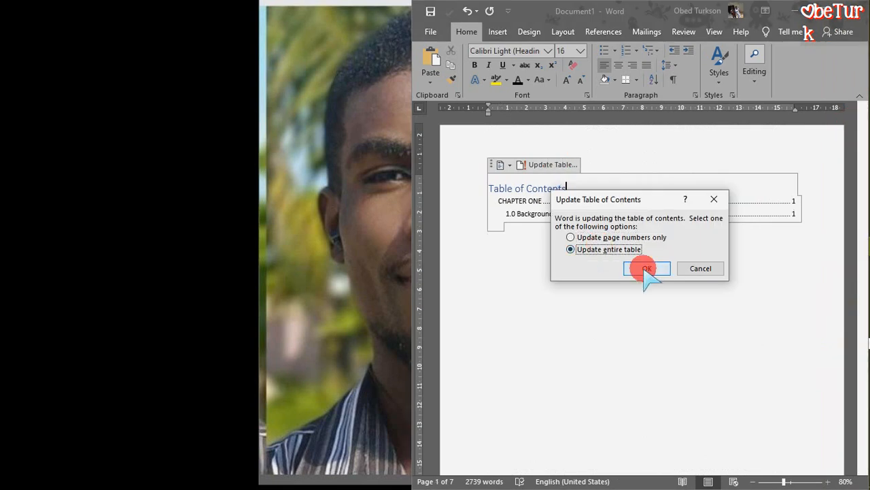